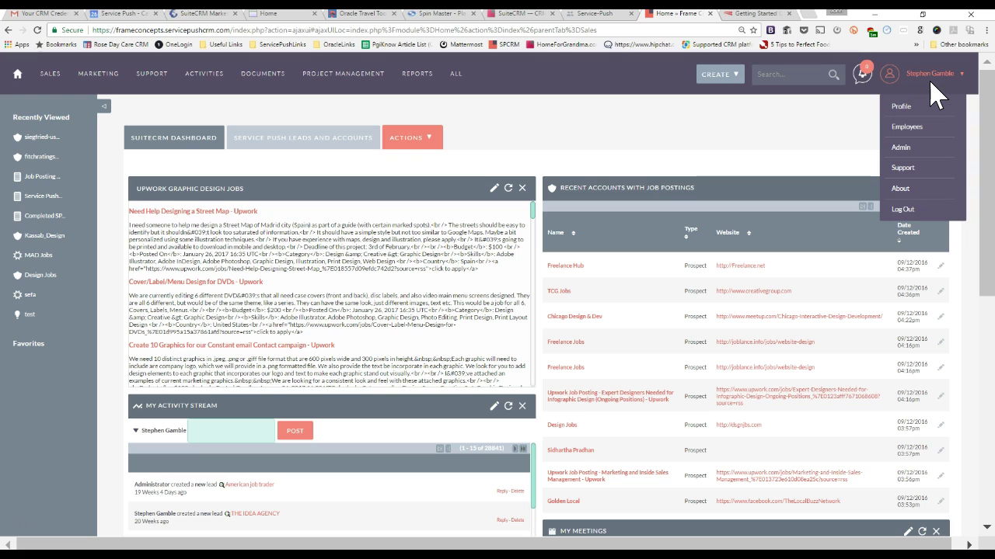
Step: Go through Admin to Email Settings, which shows SMTP server smtp.mailgun.org on port 25
{"action": "left_click", "coordinate": [924, 75]}
{"action": "left_click", "coordinate": [925, 75]}
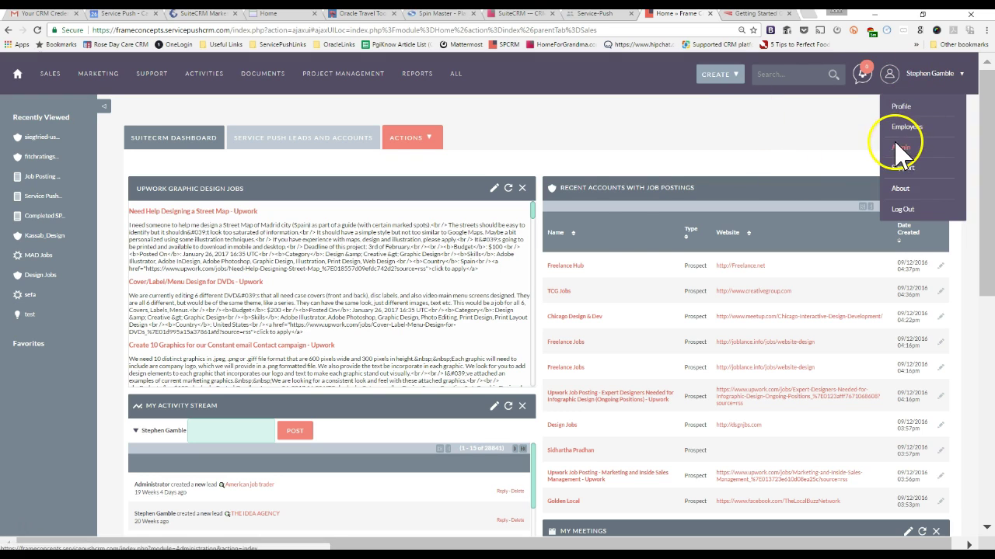
{"action": "left_click", "coordinate": [901, 146]}
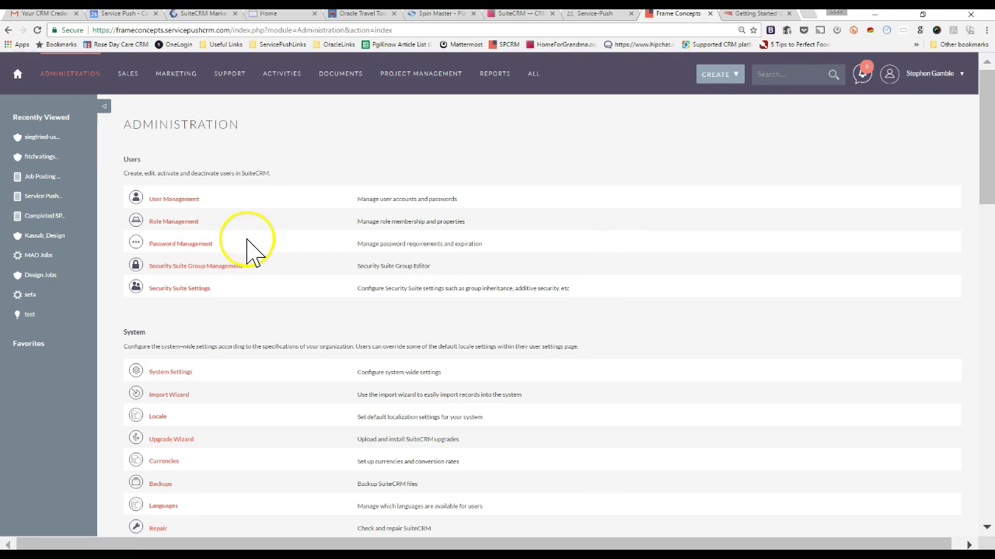
{"action": "scroll", "coordinate": [357, 334], "scroll_direction": "down", "scroll_amount": 3}
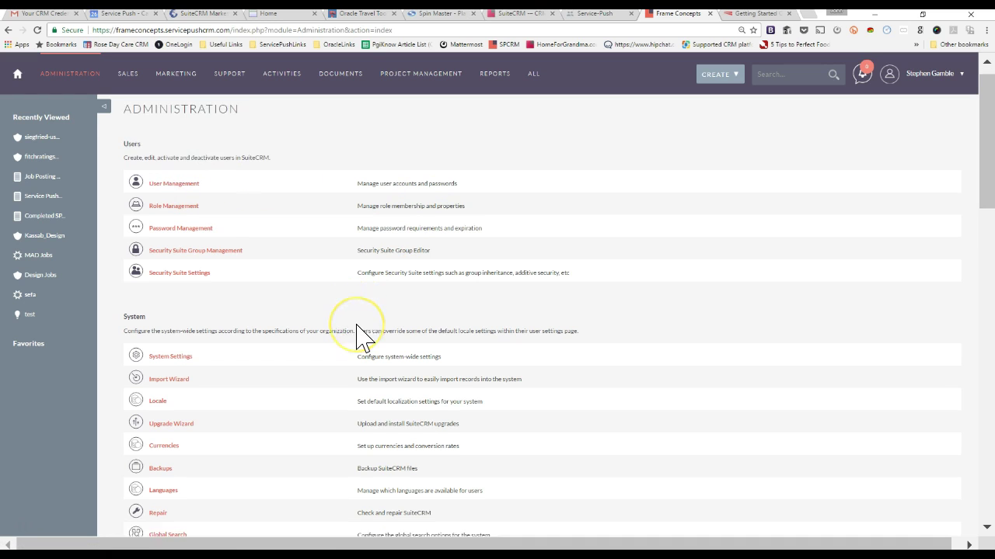
{"action": "scroll", "coordinate": [357, 334], "scroll_direction": "down", "scroll_amount": 1}
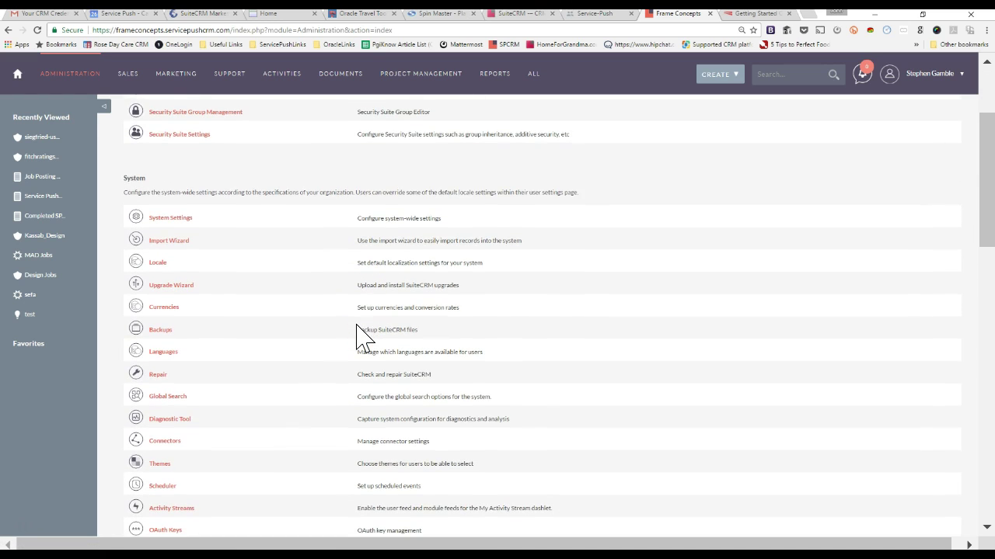
{"action": "scroll", "coordinate": [358, 335], "scroll_direction": "down", "scroll_amount": 3}
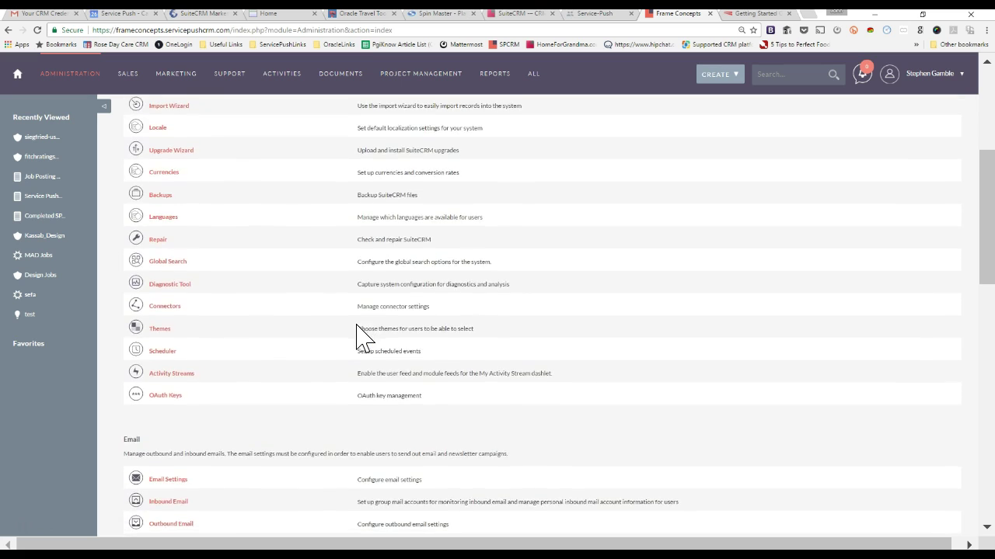
{"action": "scroll", "coordinate": [357, 335], "scroll_direction": "up", "scroll_amount": 3}
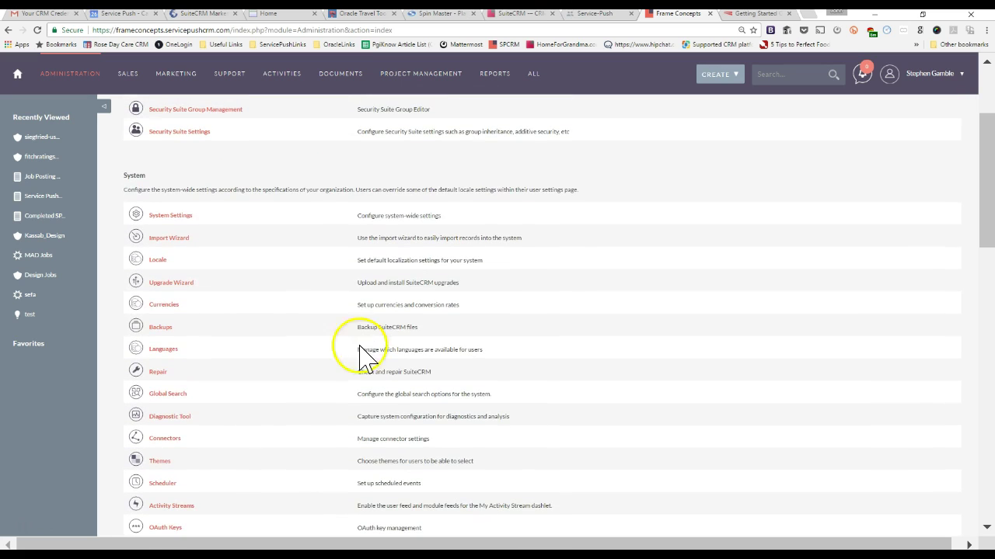
{"action": "scroll", "coordinate": [262, 329], "scroll_direction": "up", "scroll_amount": 3}
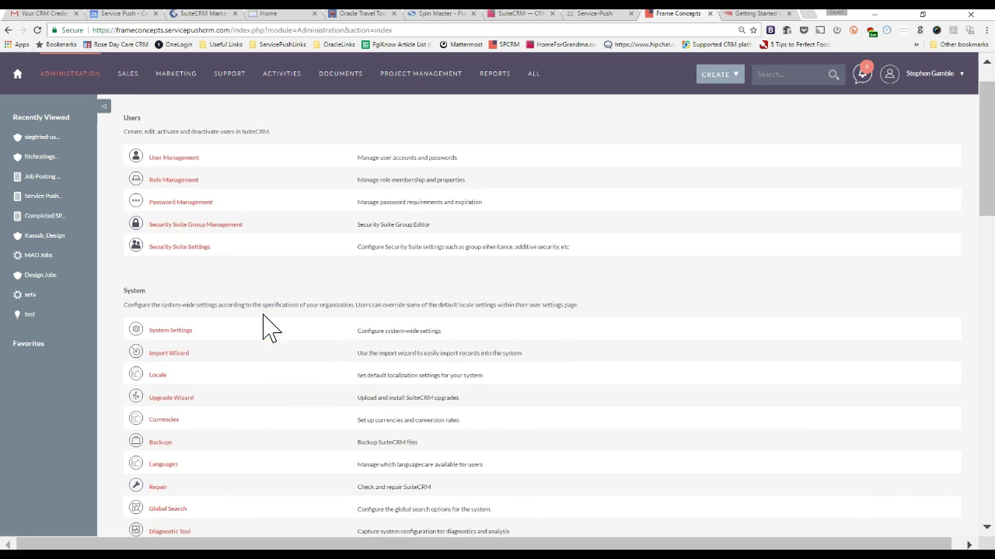
{"action": "scroll", "coordinate": [269, 428], "scroll_direction": "down", "scroll_amount": 9}
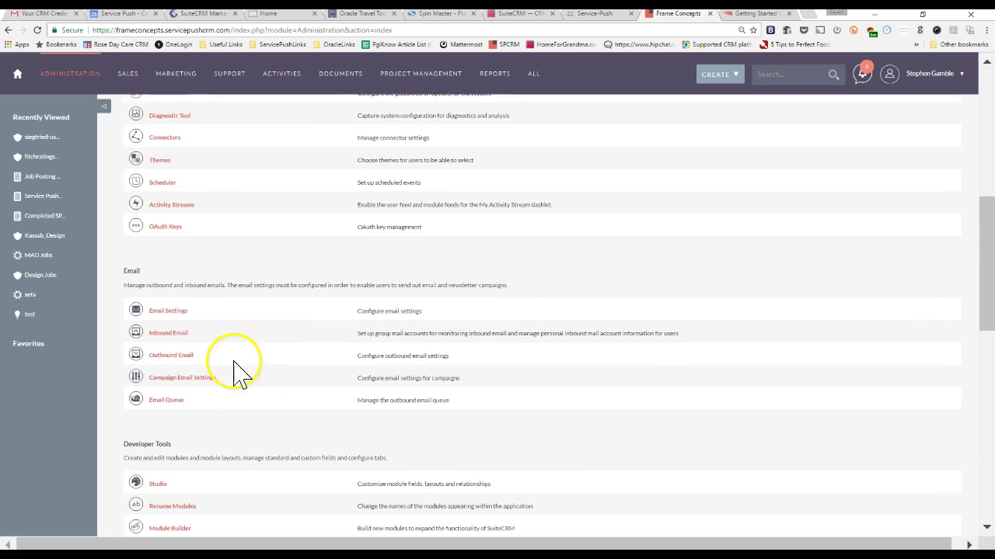
{"action": "left_click", "coordinate": [176, 313]}
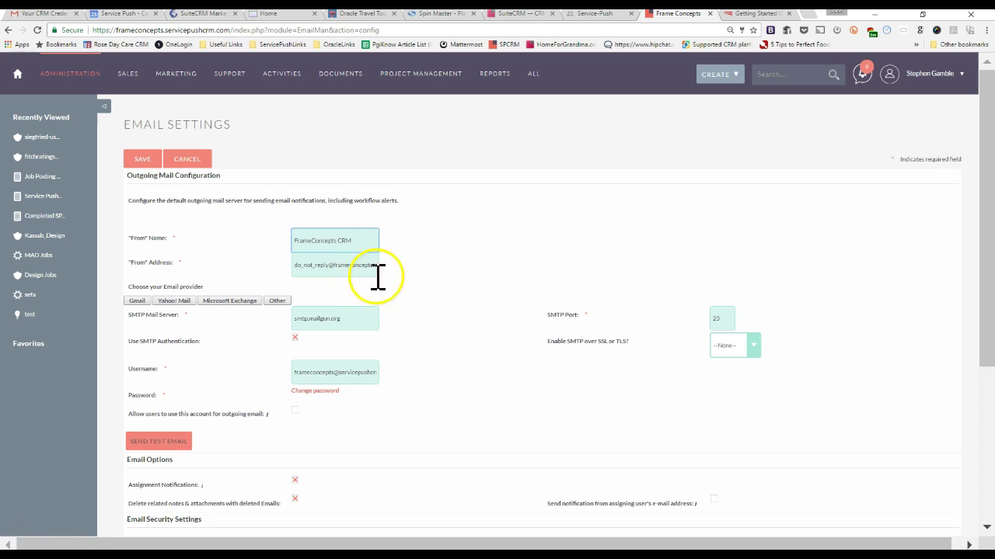
Step: Check the From Name 'FrameConcepts CRM', the do-not-reply From Address and the smtp.mailgun.org server
{"action": "left_click", "coordinate": [365, 245]}
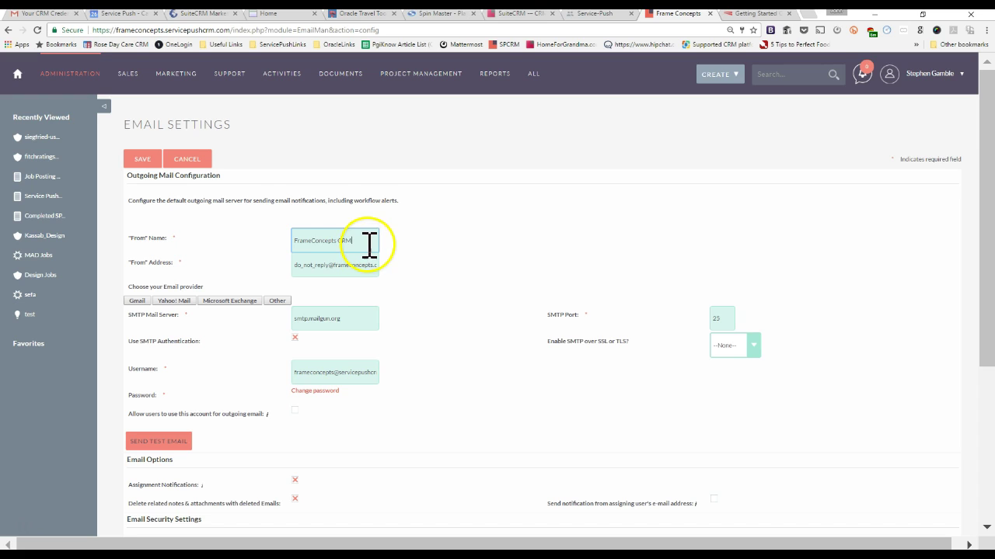
{"action": "left_click_drag", "start_coordinate": [368, 245], "coordinate": [289, 244]}
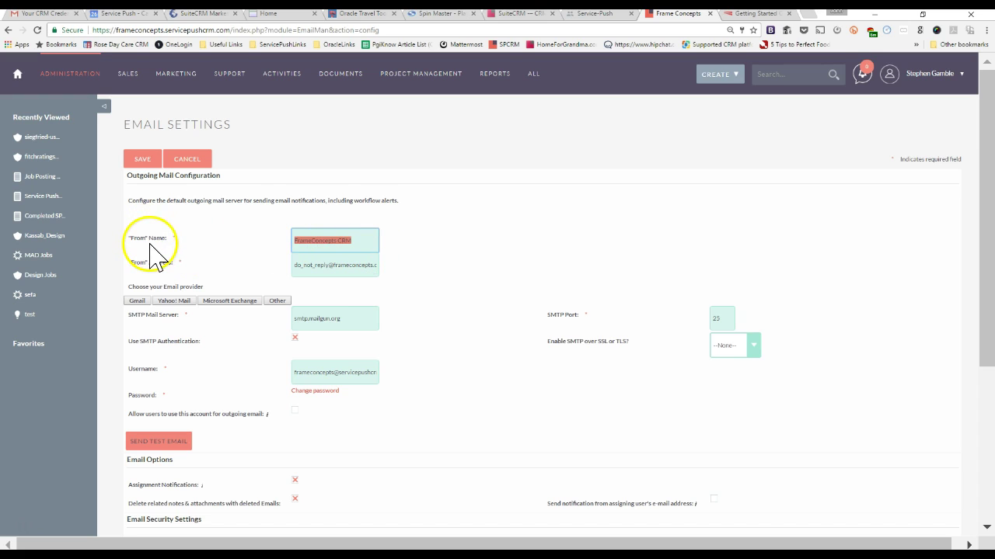
{"action": "double_click", "coordinate": [305, 266]}
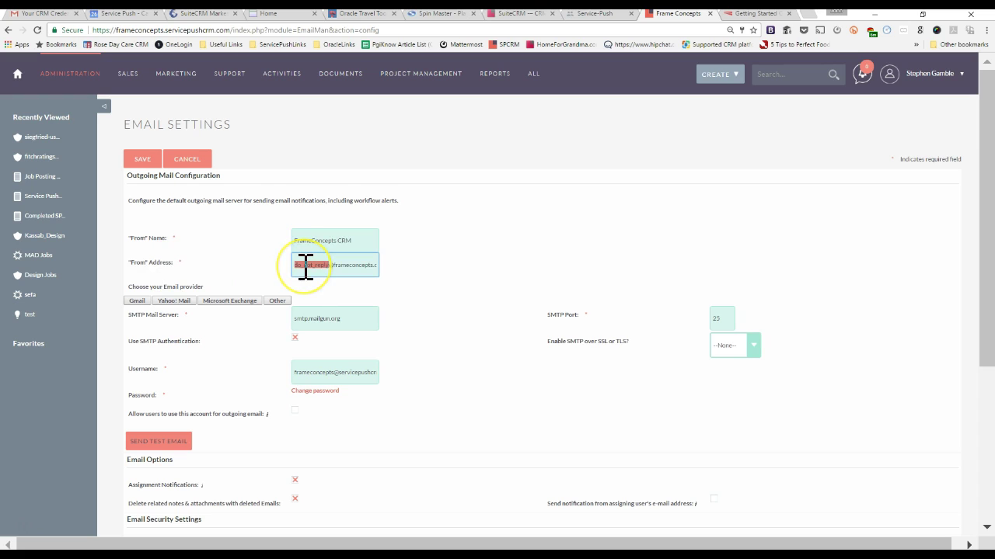
{"action": "double_click", "coordinate": [319, 319]}
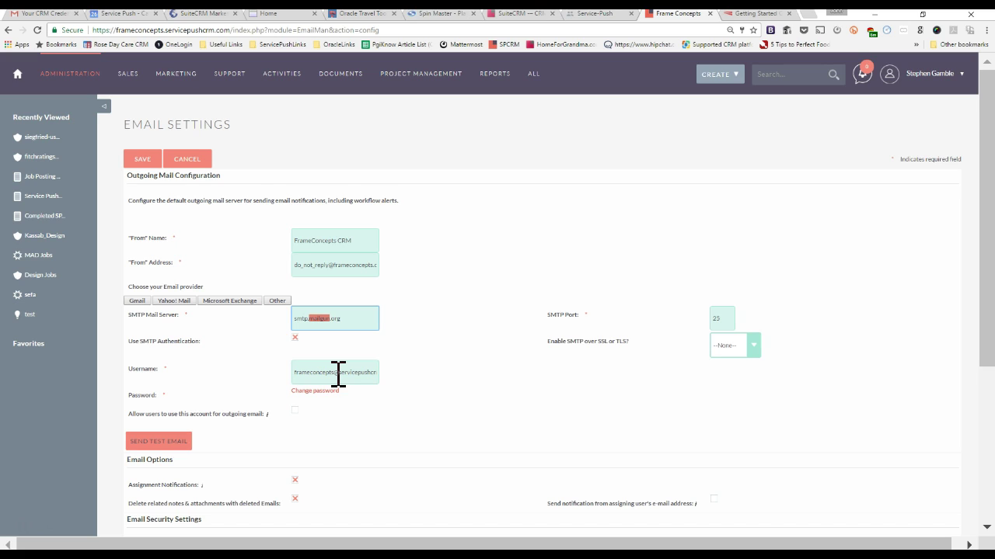
Step: Switch to the InMotion 'Getting Started Guide: Email' tab and inspect its web address
{"action": "left_click", "coordinate": [752, 17]}
{"action": "left_click", "coordinate": [94, 31]}
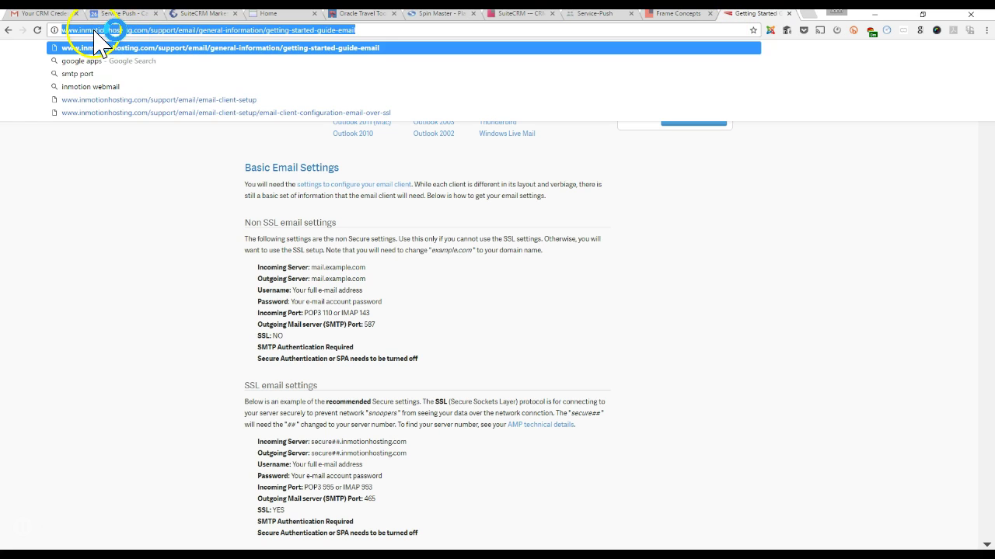
{"action": "left_click", "coordinate": [94, 31]}
{"action": "left_click", "coordinate": [122, 31]}
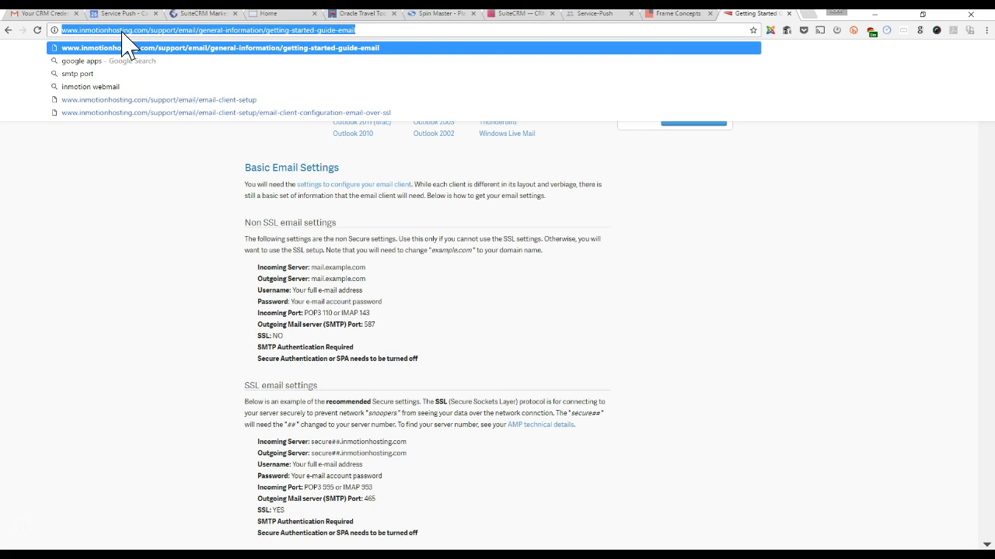
{"action": "left_click", "coordinate": [202, 230]}
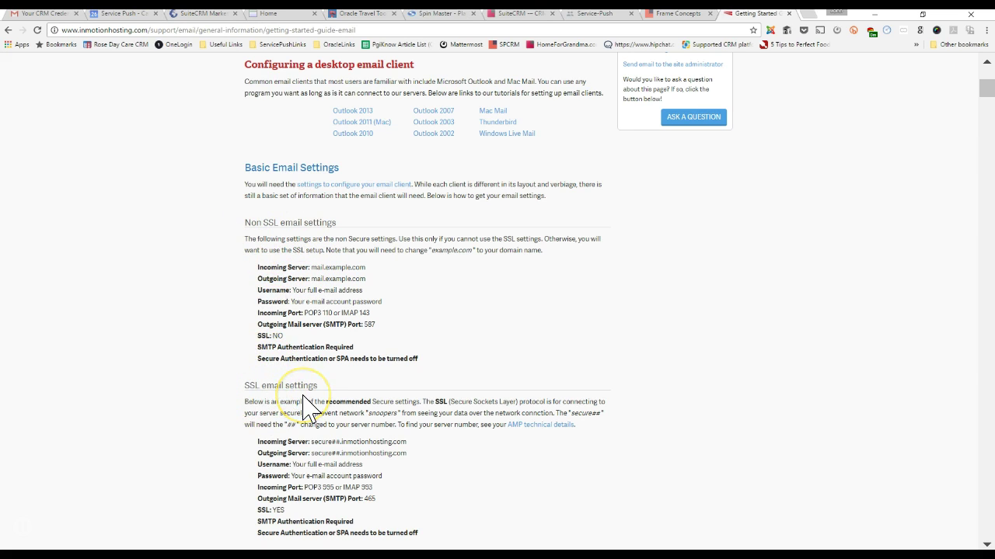
Step: Highlight the SSL incoming server secure##.inmotionhosting.com and the non-SSL server mail.example.com
{"action": "scroll", "coordinate": [307, 404], "scroll_direction": "down", "scroll_amount": 2}
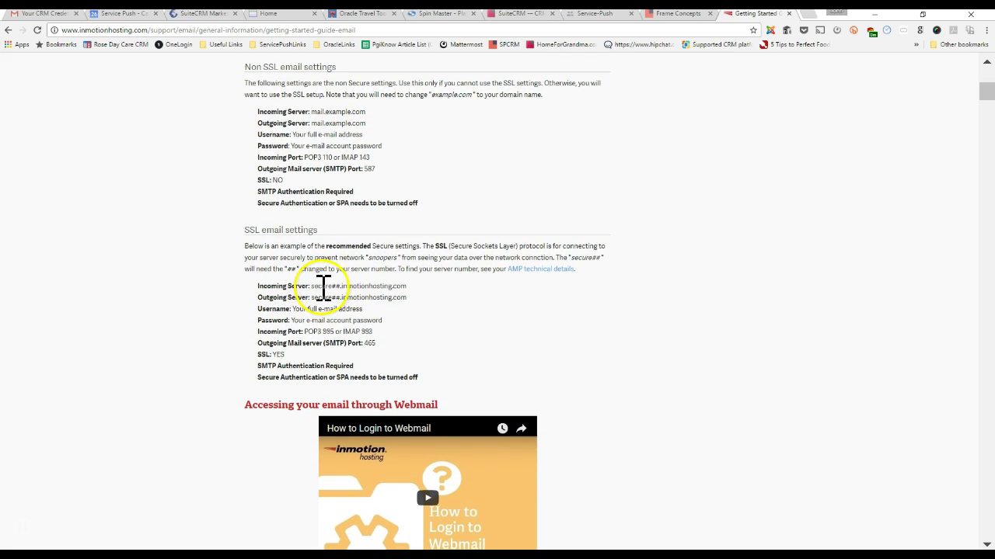
{"action": "left_click_drag", "start_coordinate": [312, 287], "coordinate": [410, 290]}
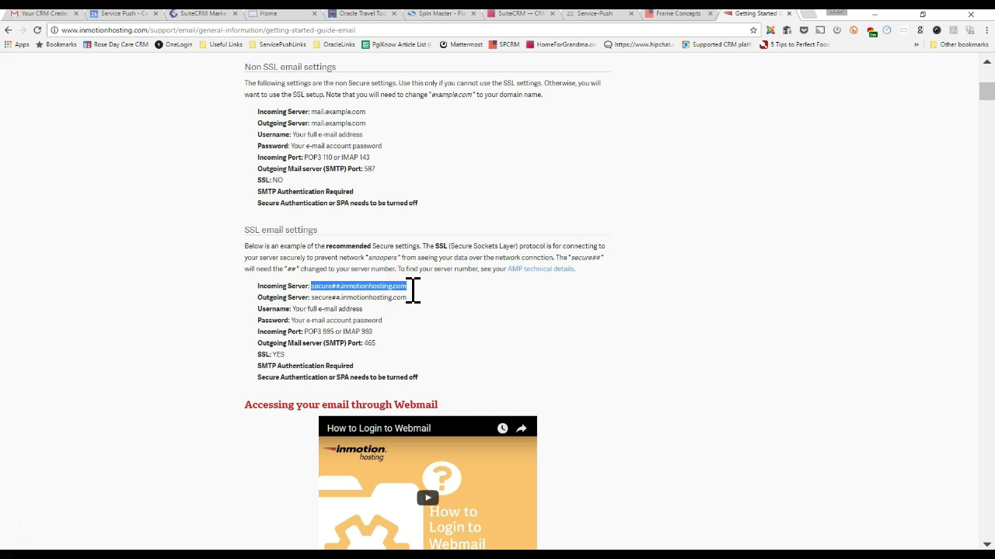
{"action": "left_click", "coordinate": [393, 251]}
{"action": "scroll", "coordinate": [393, 251], "scroll_direction": "up", "scroll_amount": 2}
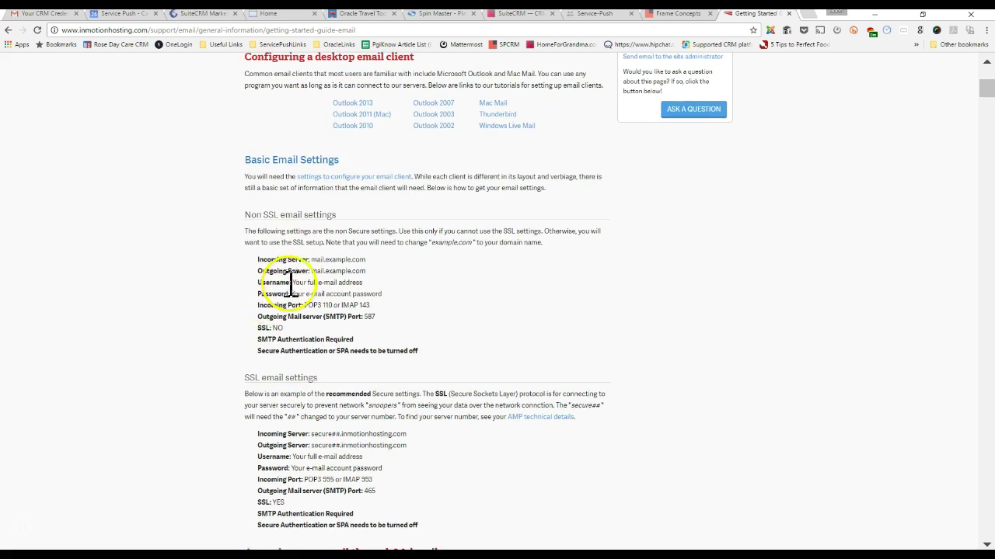
{"action": "left_click_drag", "start_coordinate": [311, 266], "coordinate": [365, 269]}
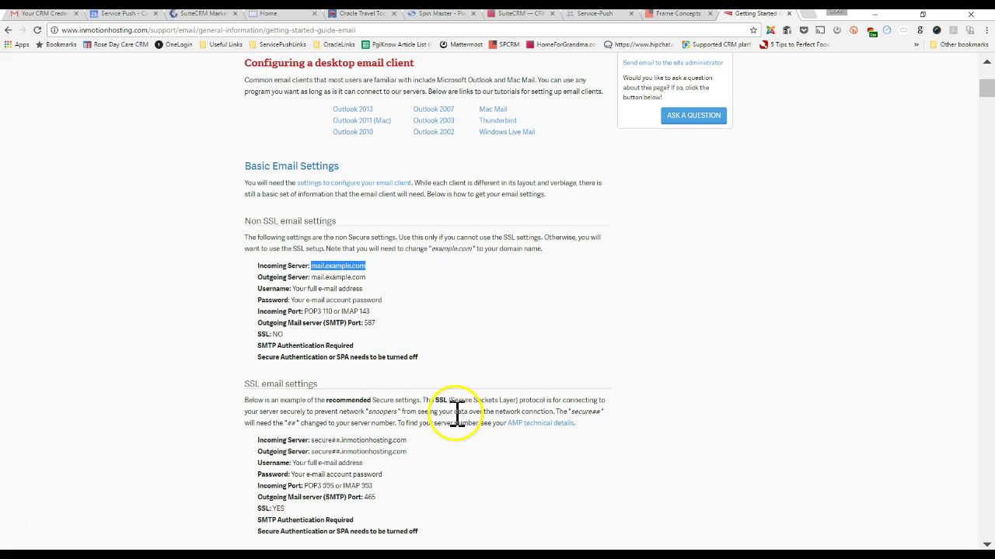
Step: Return to SuiteCRM and reopen Email Settings via Admin: smtp.mailgun.org, port 25, no SSL/TLS
{"action": "key", "text": "ctrl+shift+Tab"}
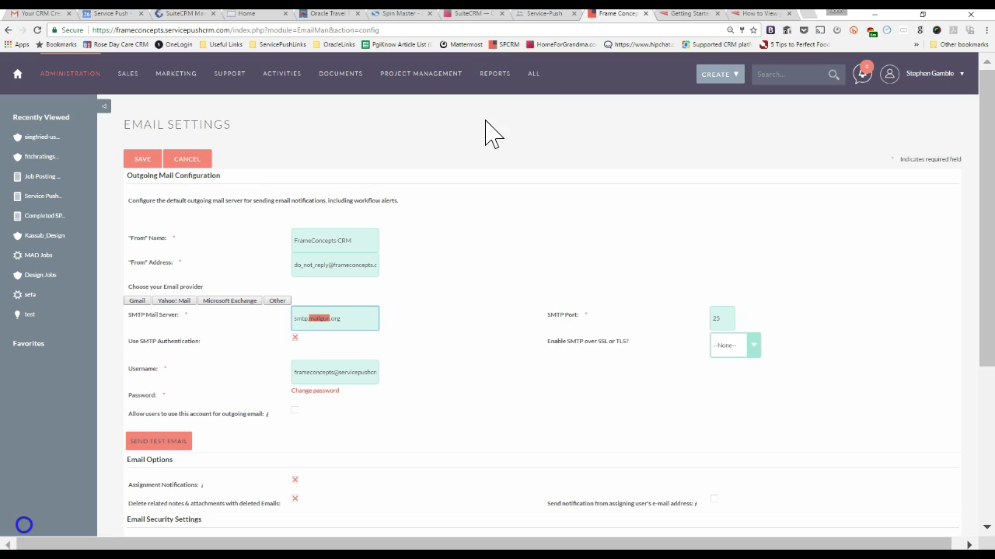
{"action": "mouse_move", "coordinate": [929, 73]}
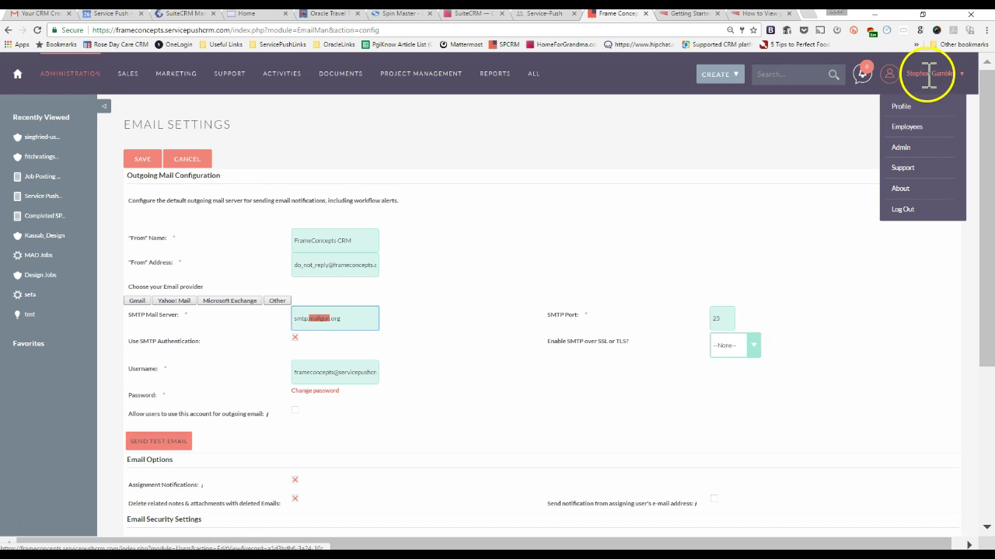
{"action": "left_click", "coordinate": [907, 150]}
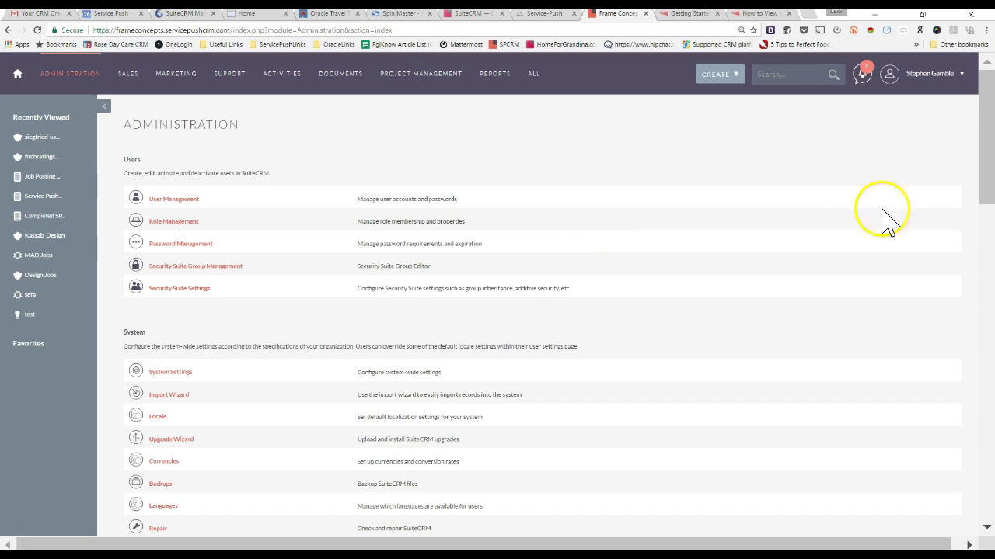
{"action": "scroll", "coordinate": [980, 194], "scroll_direction": "down", "scroll_amount": 4}
{"action": "scroll", "coordinate": [964, 218], "scroll_direction": "down", "scroll_amount": 2}
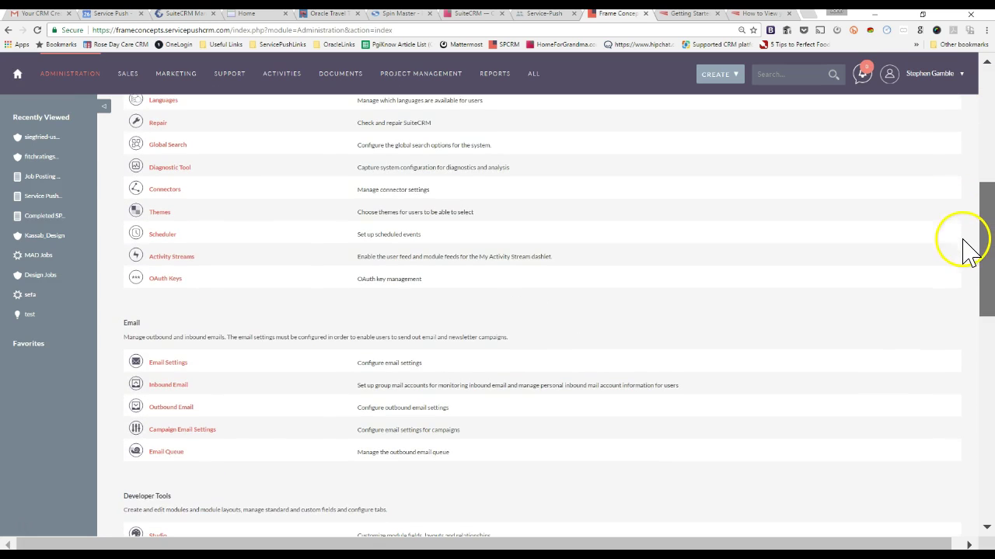
{"action": "left_click", "coordinate": [175, 363]}
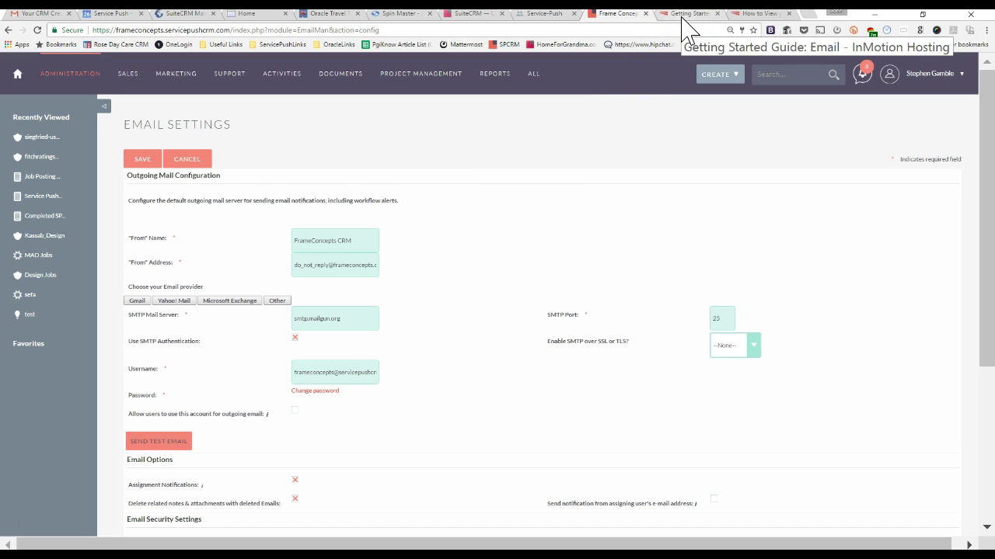
Step: Look over the 'How to View your Email Settings' cPanel article, then return to the Getting Started guide
{"action": "left_click", "coordinate": [687, 16]}
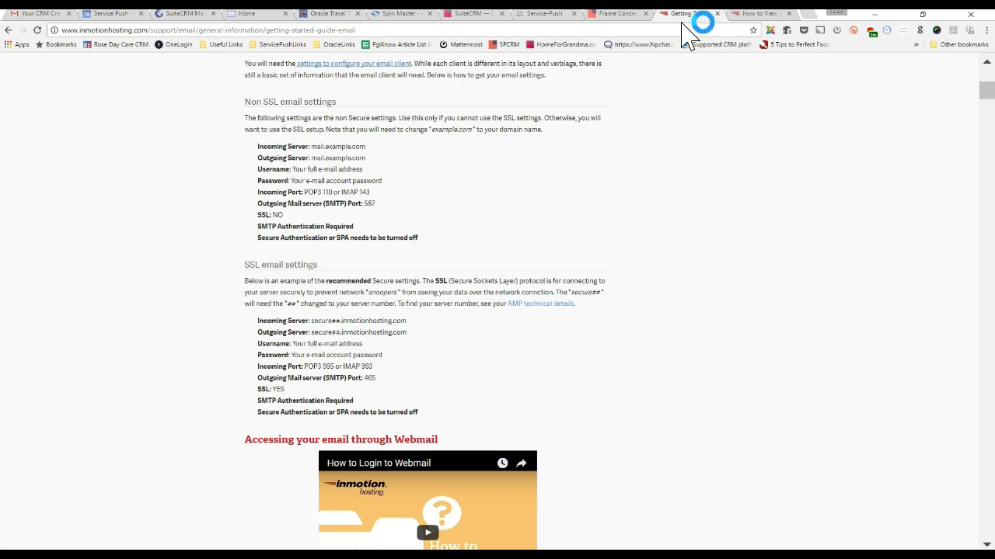
{"action": "left_click", "coordinate": [761, 14]}
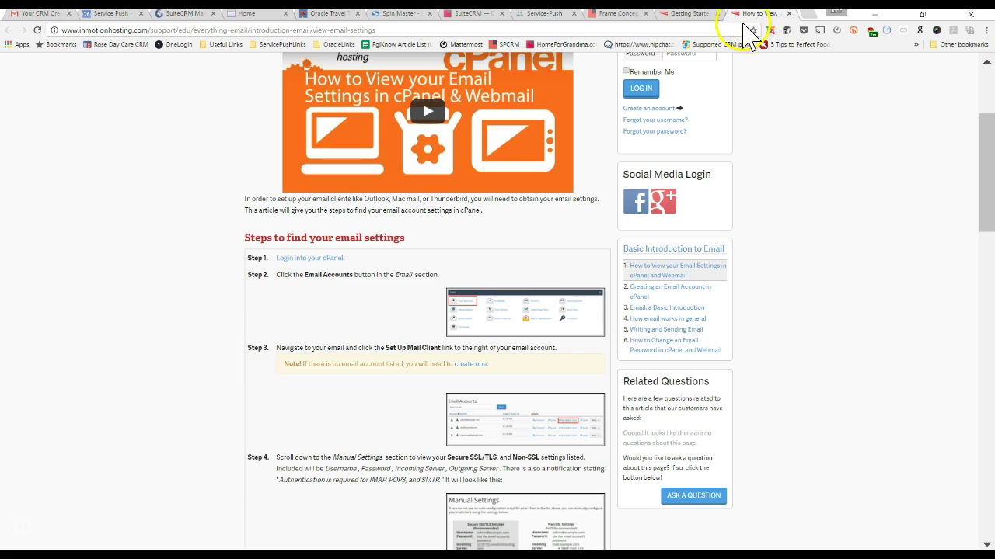
{"action": "left_click_drag", "start_coordinate": [977, 160], "coordinate": [973, 127]}
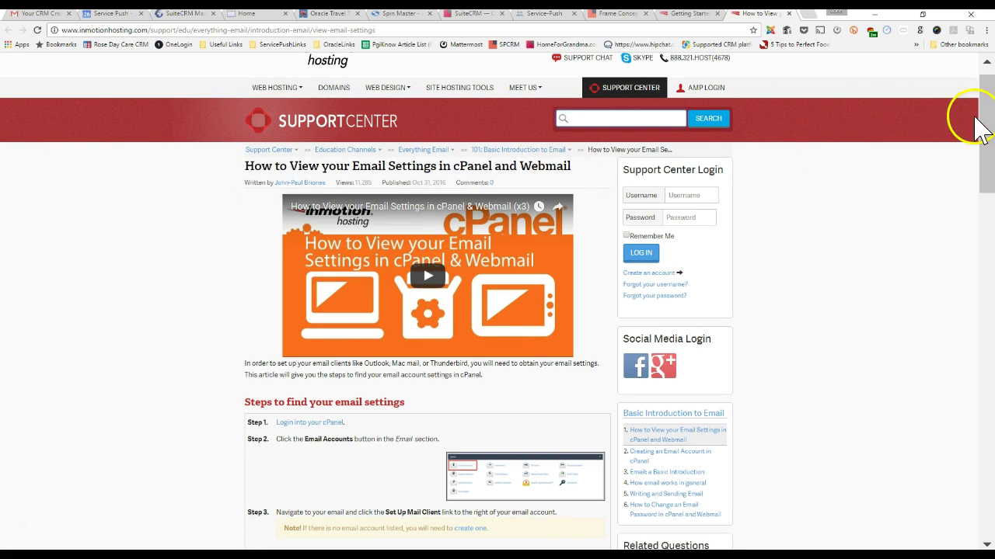
{"action": "left_click", "coordinate": [703, 16]}
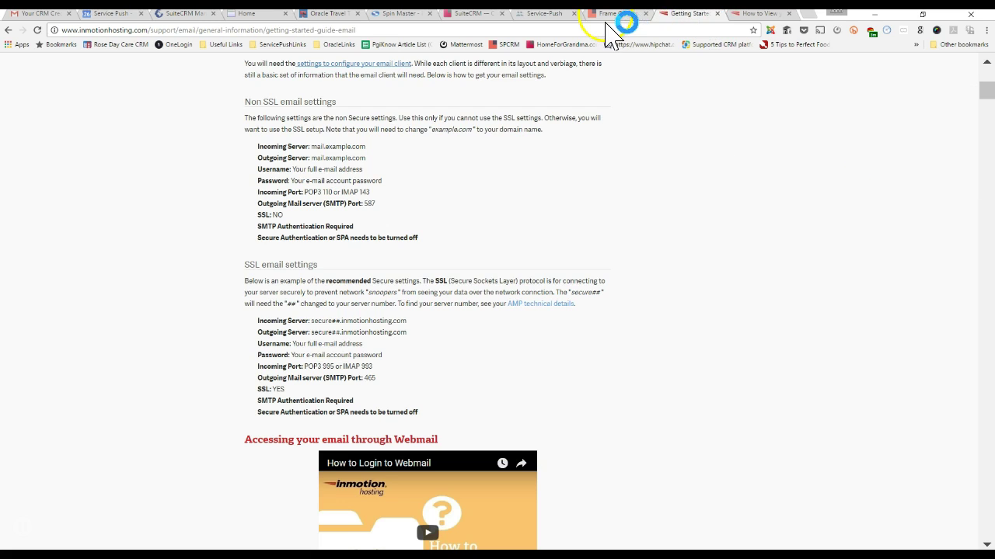
{"action": "left_click", "coordinate": [622, 16]}
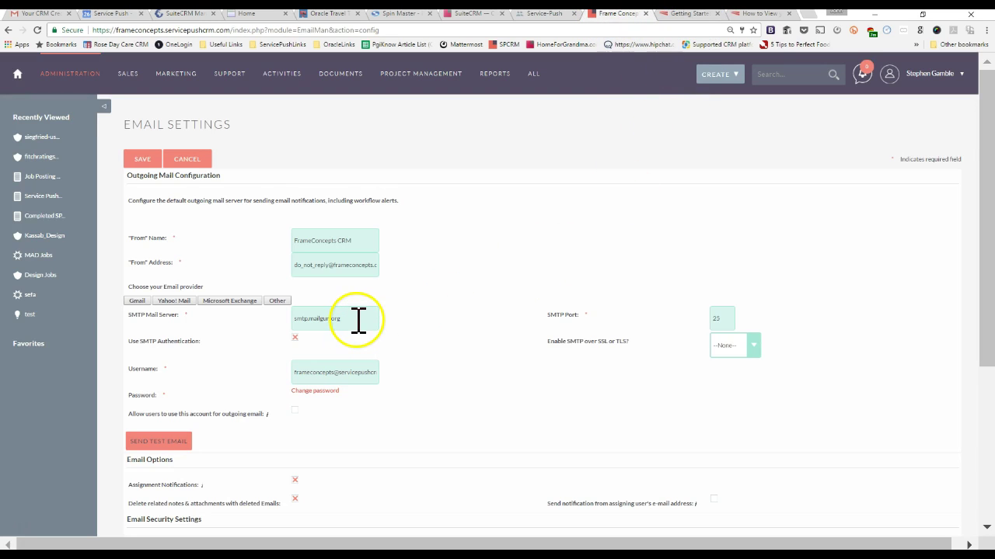
{"action": "left_click_drag", "start_coordinate": [357, 318], "coordinate": [275, 317]}
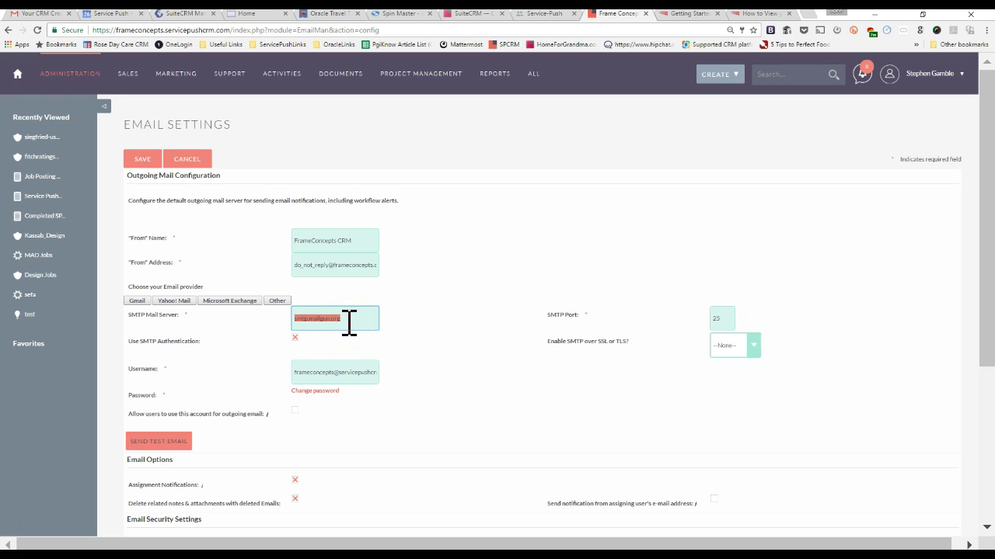
{"action": "triple_click", "coordinate": [321, 375]}
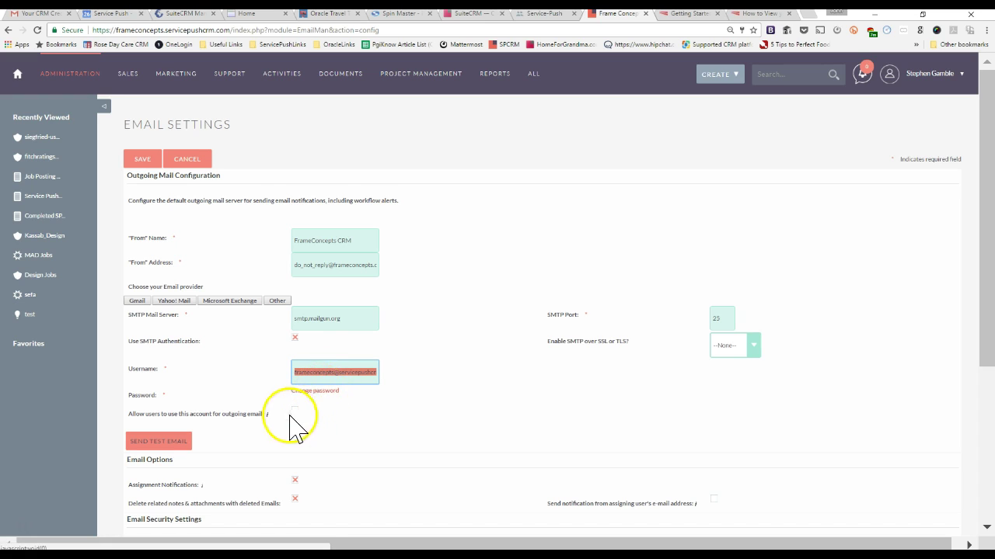
{"action": "left_click", "coordinate": [720, 325]}
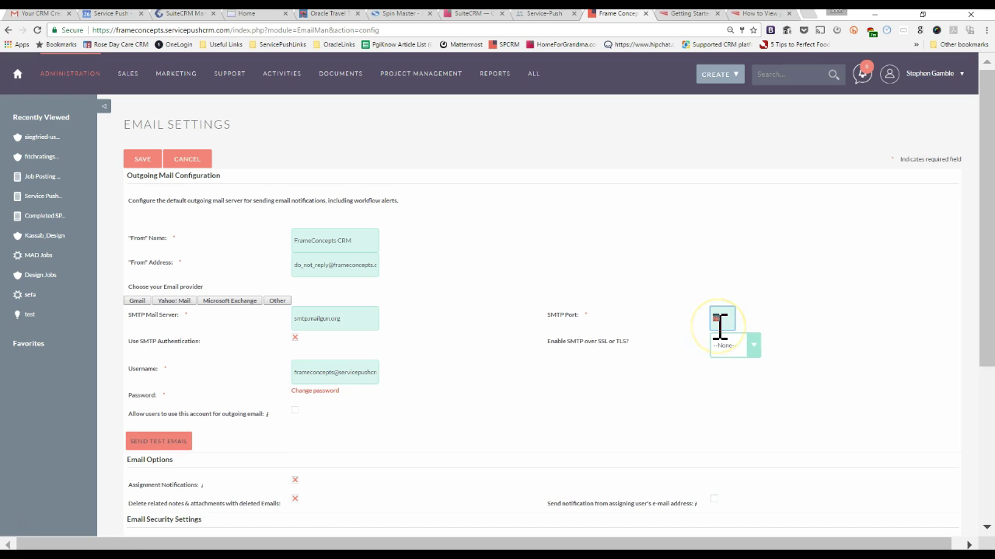
{"action": "left_click", "coordinate": [744, 348]}
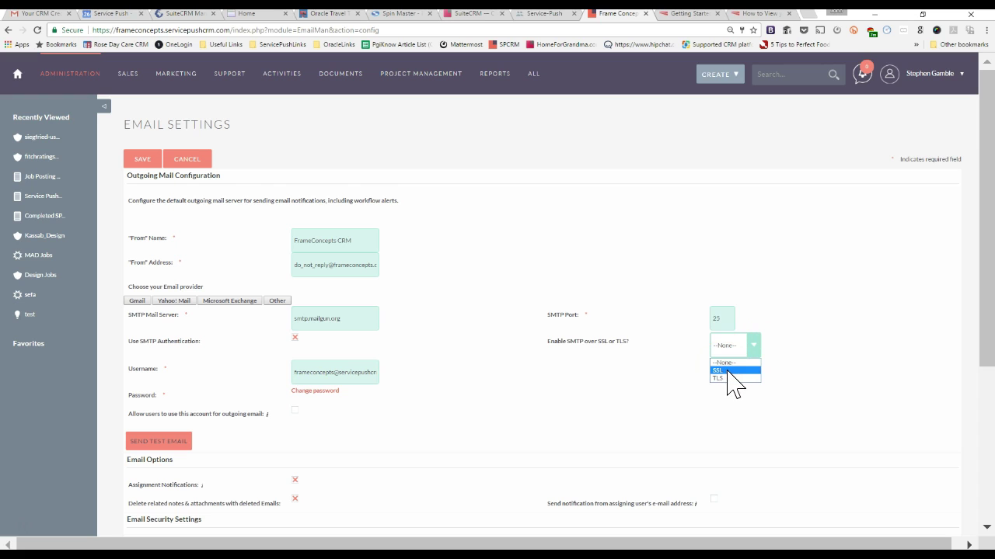
{"action": "left_click", "coordinate": [599, 344]}
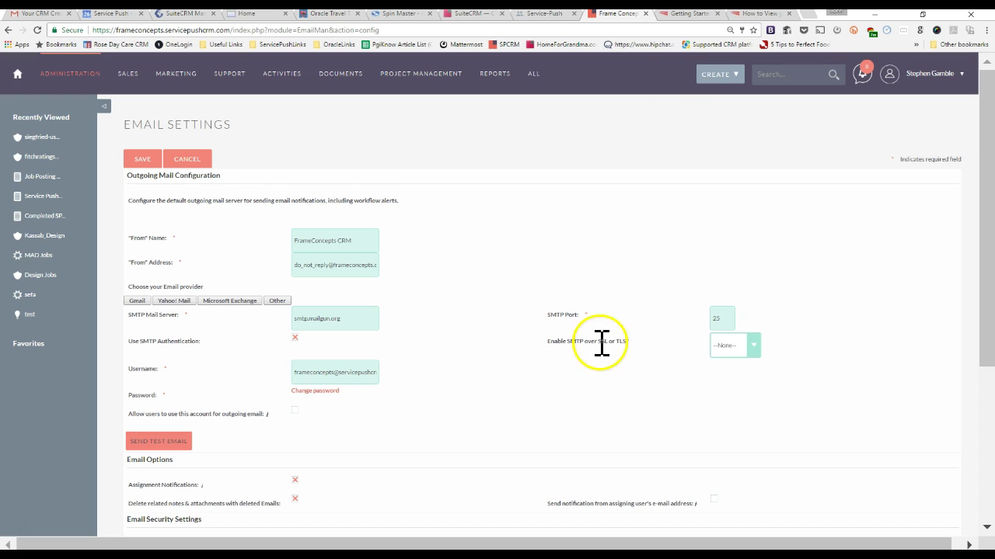
{"action": "left_click", "coordinate": [694, 16]}
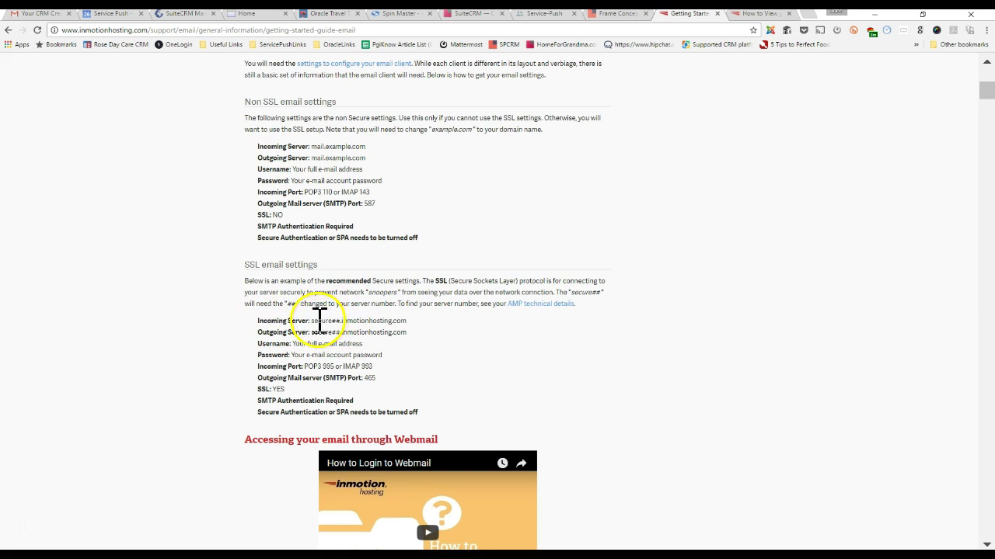
{"action": "left_click_drag", "start_coordinate": [310, 321], "coordinate": [409, 321]}
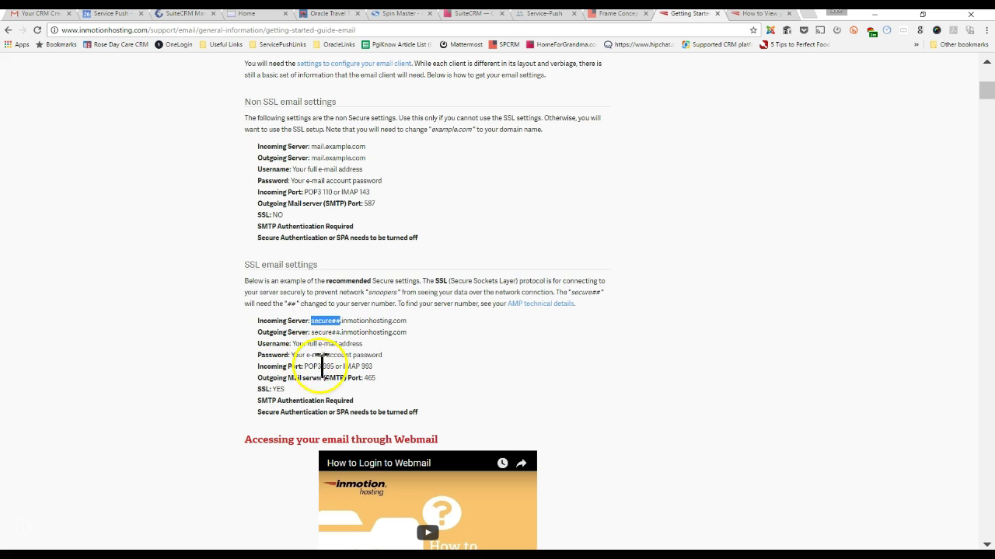
{"action": "left_click", "coordinate": [625, 13]}
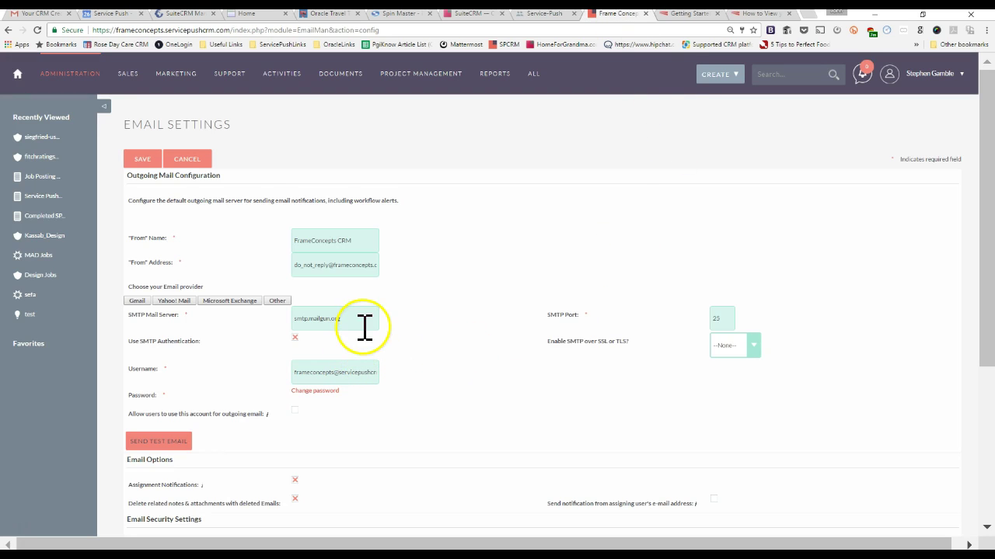